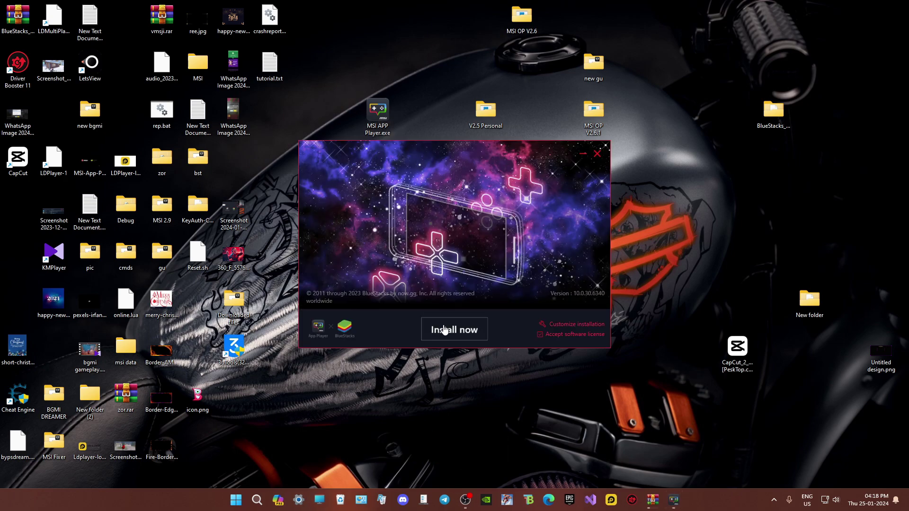
Step: Install MSI App Player with the data path C:\ProgramData\BlueStacks_msi5 and dismiss its introductory tips
left_click(568, 325)
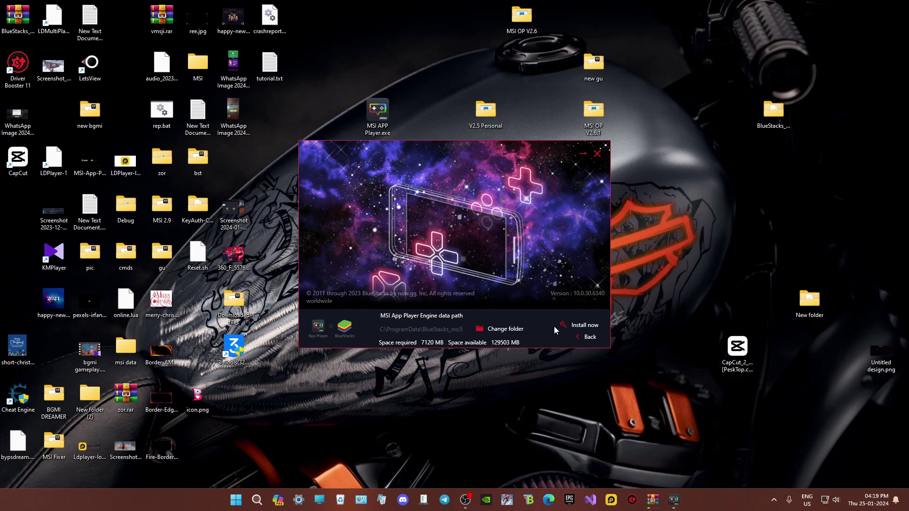
left_click(578, 325)
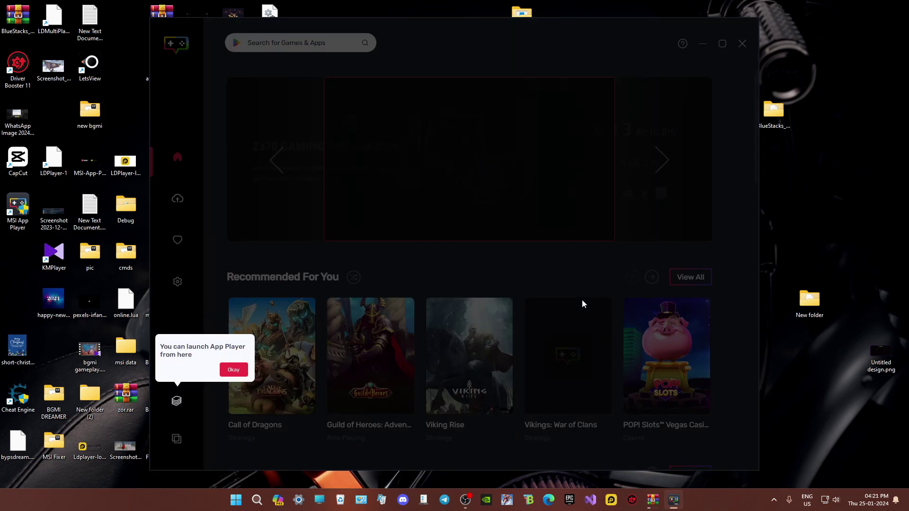
left_click(234, 371)
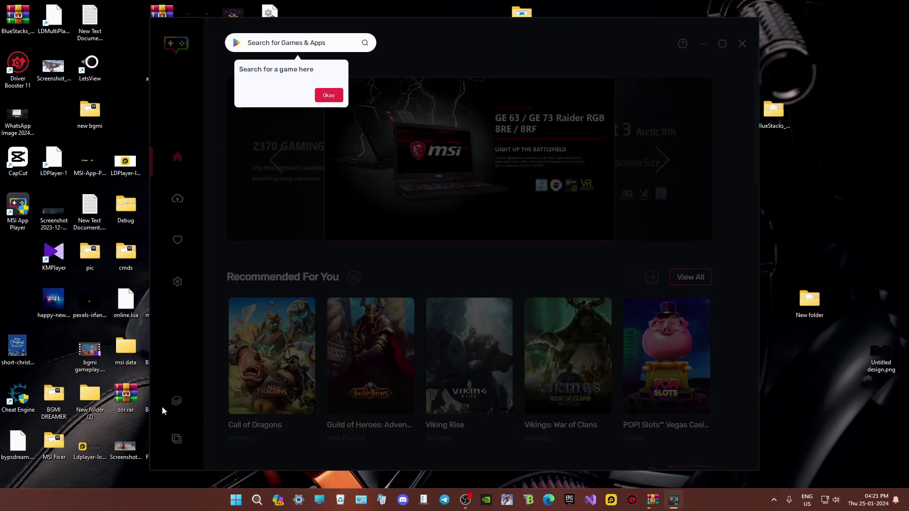
left_click(162, 406)
left_click(188, 410)
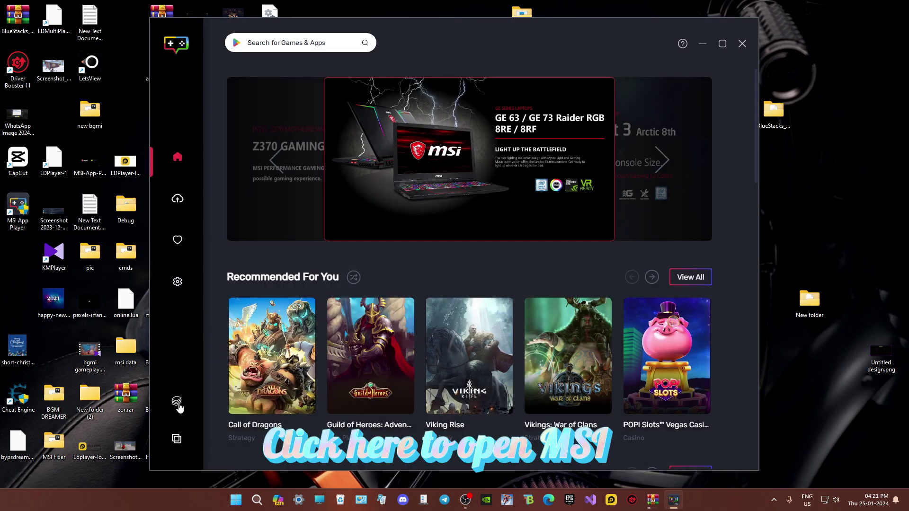
Step: Launch the App Player once, then exit it and close the game store window
left_click(178, 406)
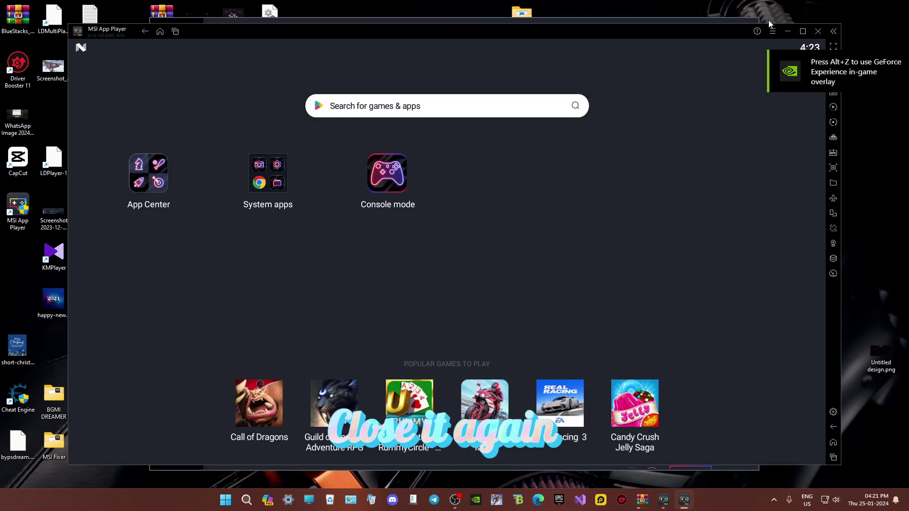
left_click(819, 31)
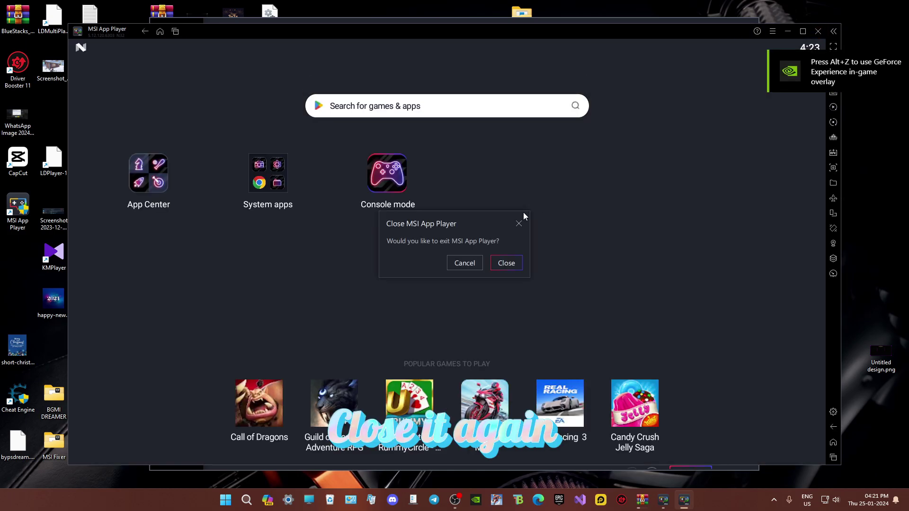
left_click(505, 264)
left_click(741, 44)
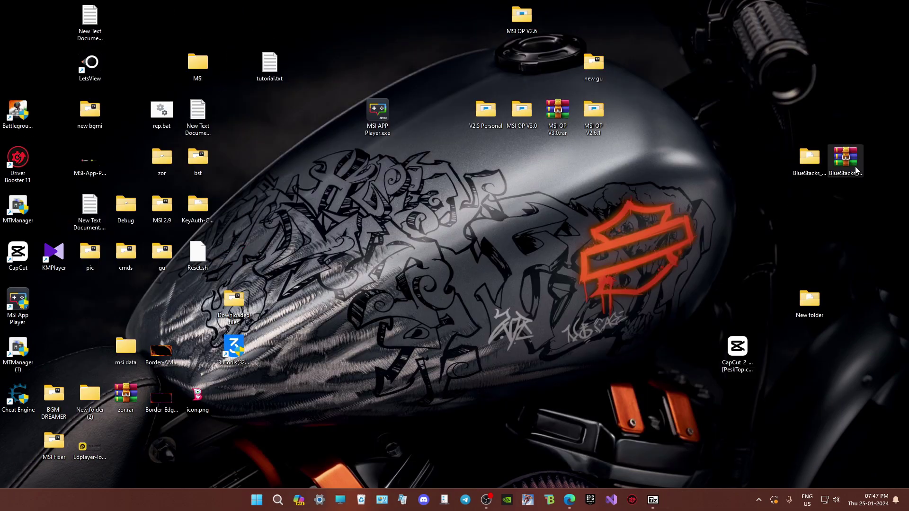
Step: Extract the BlueStacks_msi5 folder from BlueStacks_msi5.rar to the desktop, close the archive and refresh the desktop
double_click(855, 166)
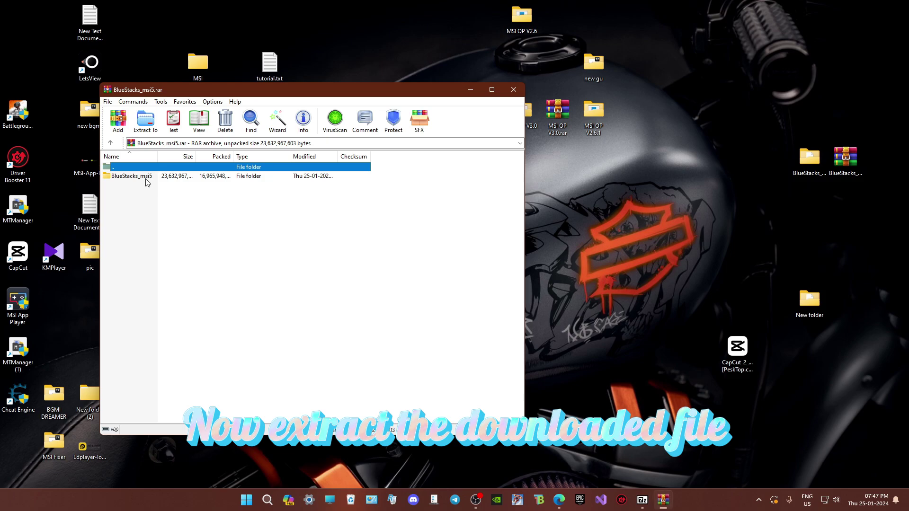
left_click_drag(825, 150, 474, 199)
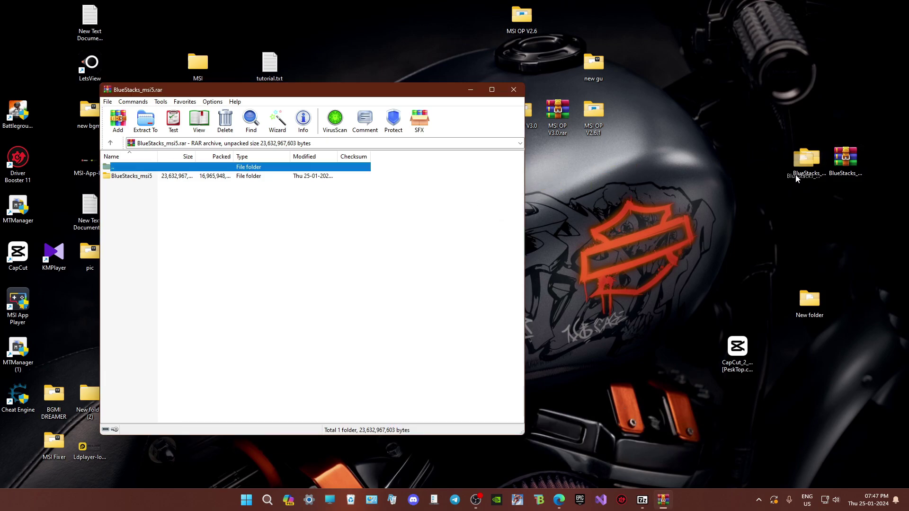
left_click(505, 93)
right_click(620, 182)
left_click(659, 244)
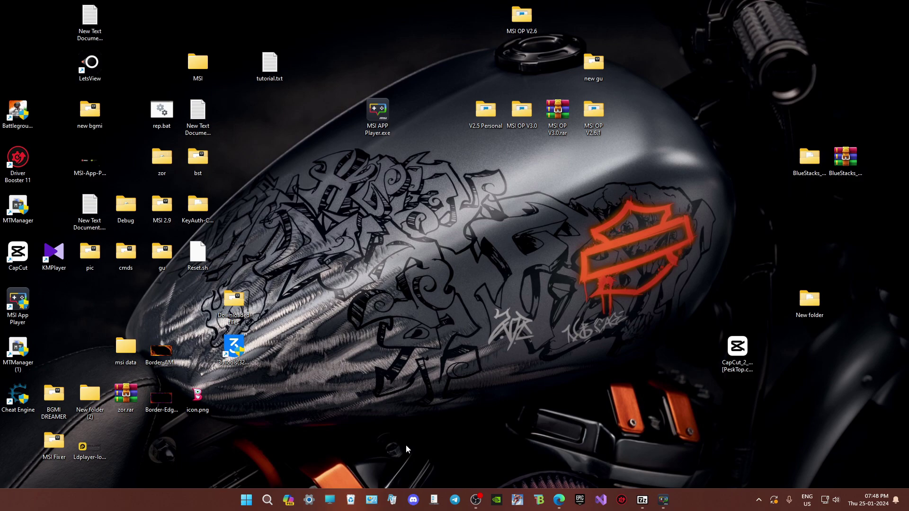
Step: Open the ProgramData folder on Local Disk (C:), checking the Hidden items display option
left_click(349, 499)
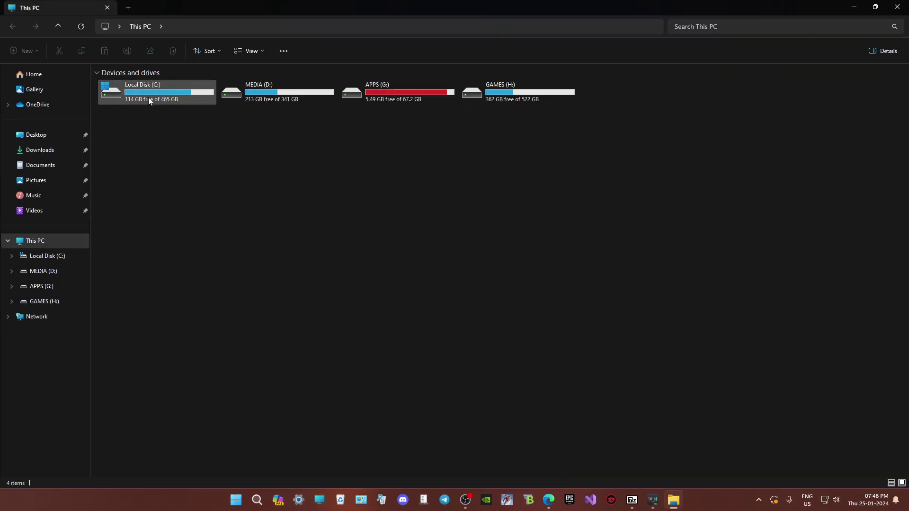
double_click(149, 97)
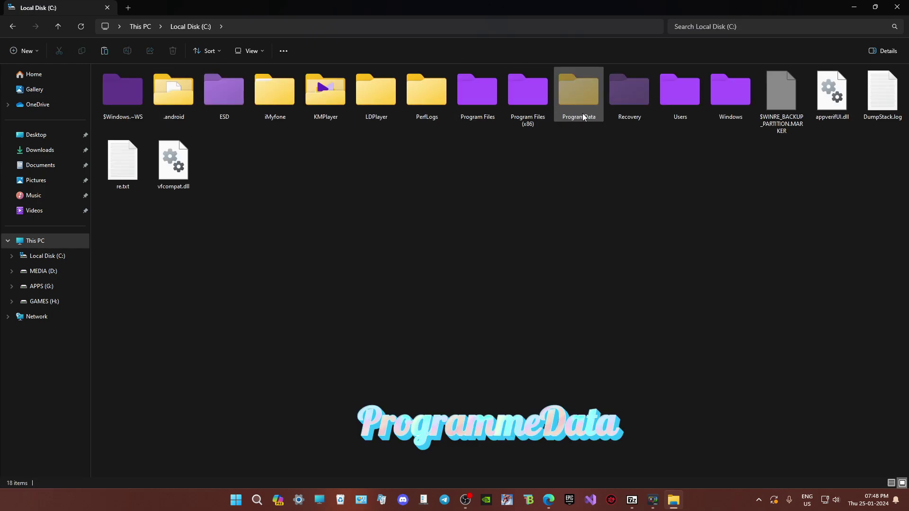
left_click(251, 51)
mouse_move(254, 232)
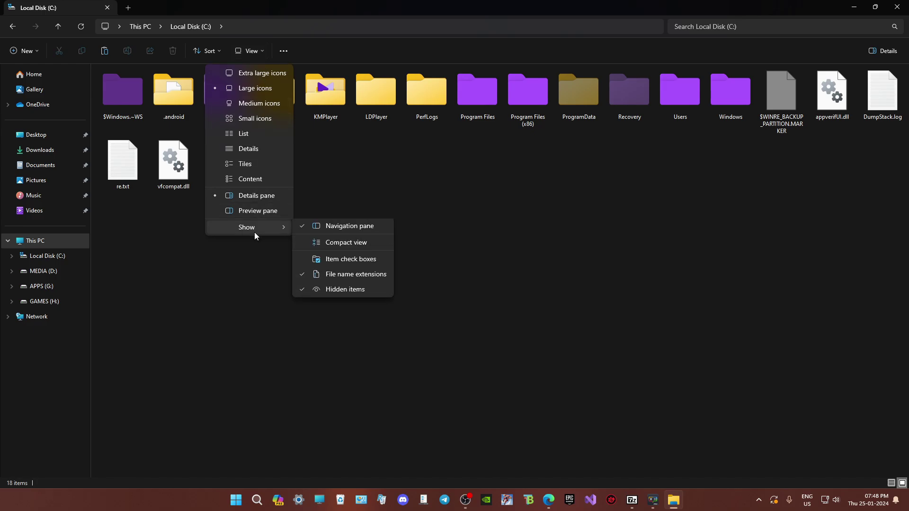
left_click(340, 291)
left_click(584, 98)
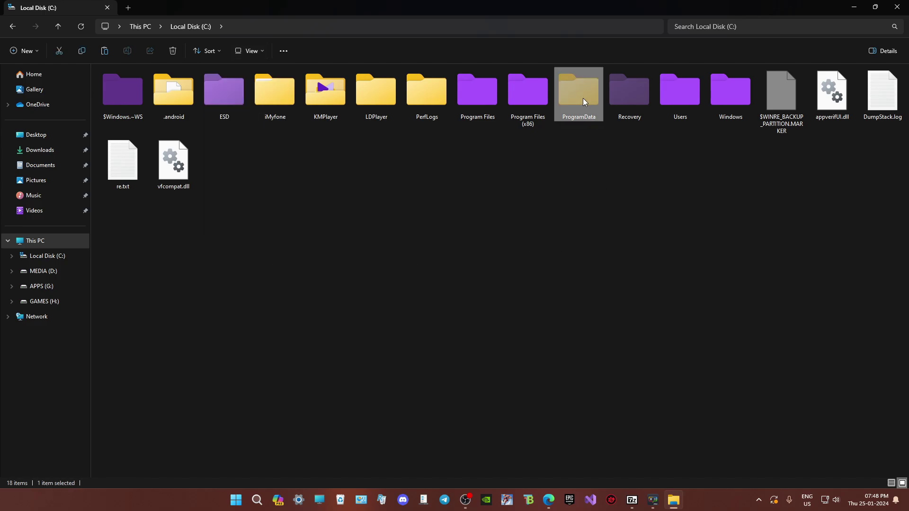
double_click(583, 98)
Step: Permanently delete the BlueStacks_msi5 folder from ProgramData
left_click(127, 144)
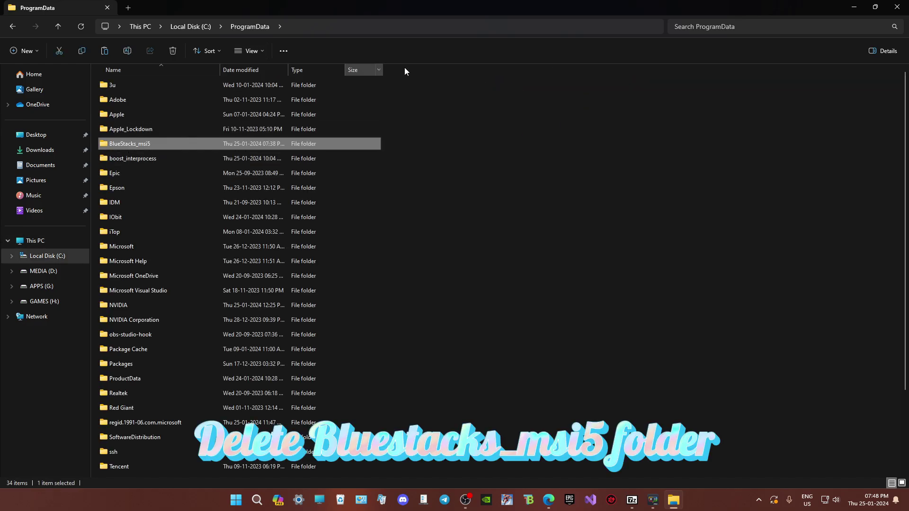
left_click_drag(455, 7, 317, 79)
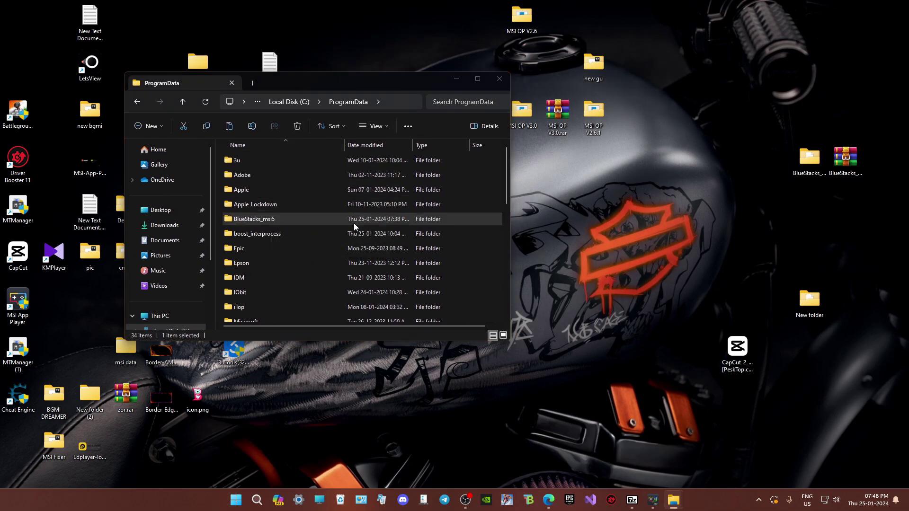
key("shift+Delete")
left_click(504, 291)
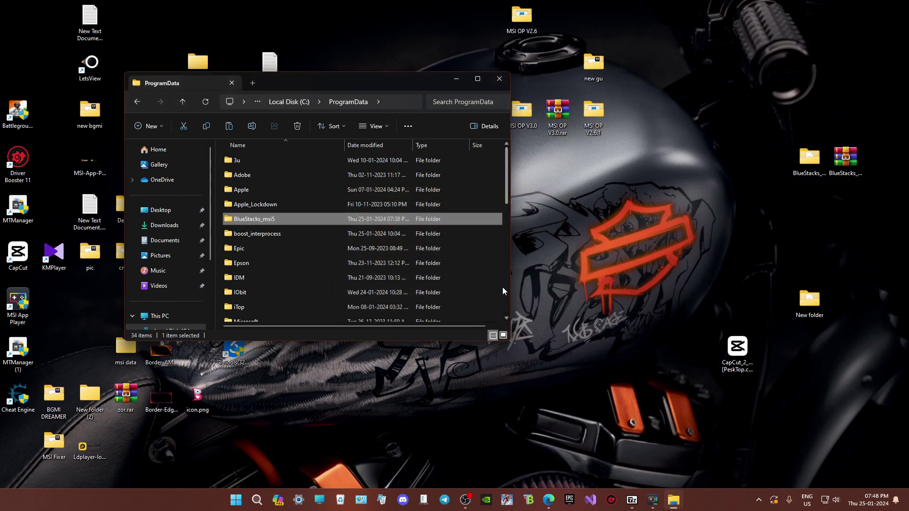
Step: Copy the extracted BlueStacks_msi5 folder from the desktop into ProgramData and close the file window
right_click(808, 169)
left_click(689, 179)
right_click(483, 218)
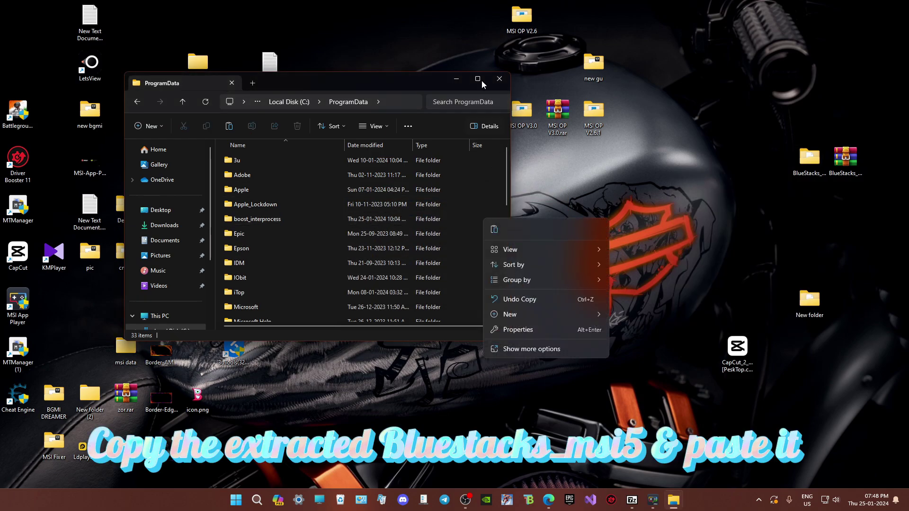
left_click(479, 80)
left_click(478, 79)
right_click(677, 173)
left_click(690, 183)
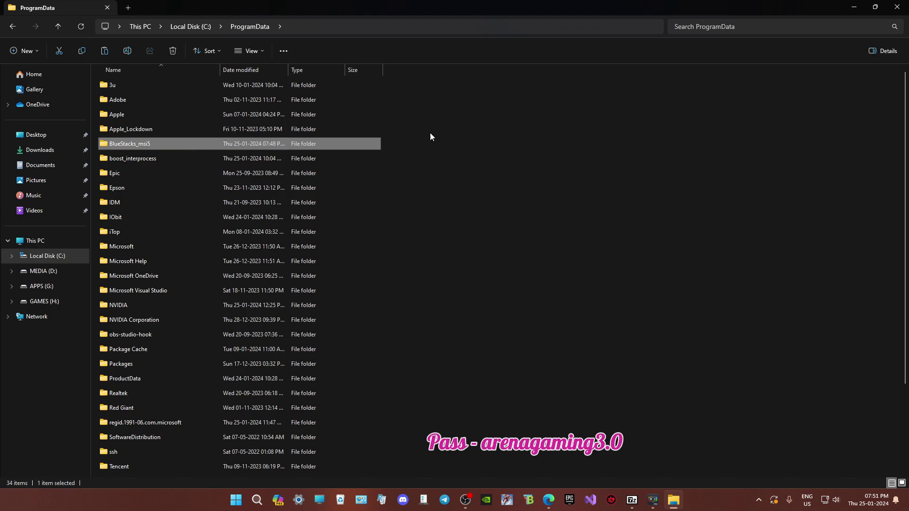
left_click(897, 7)
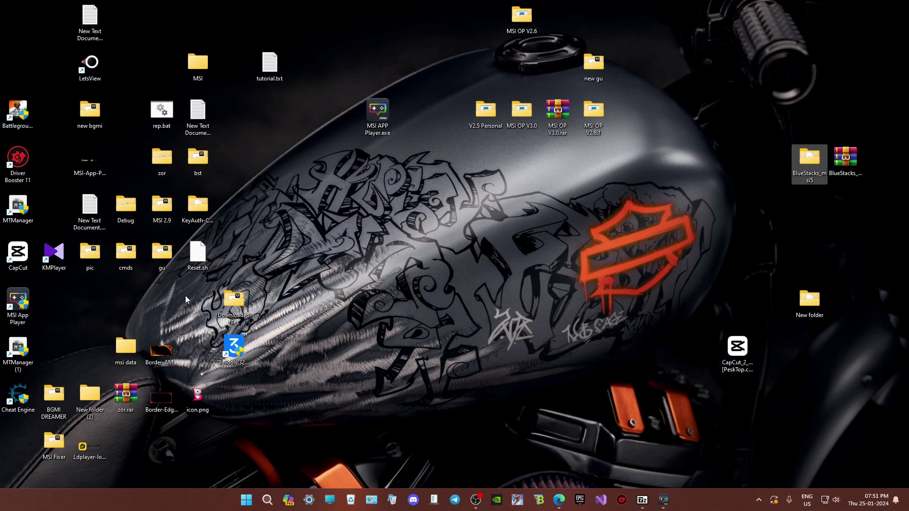
Step: Start MSI App Player from the desktop, close its game store window and move the player window toward the screen centre
double_click(12, 309)
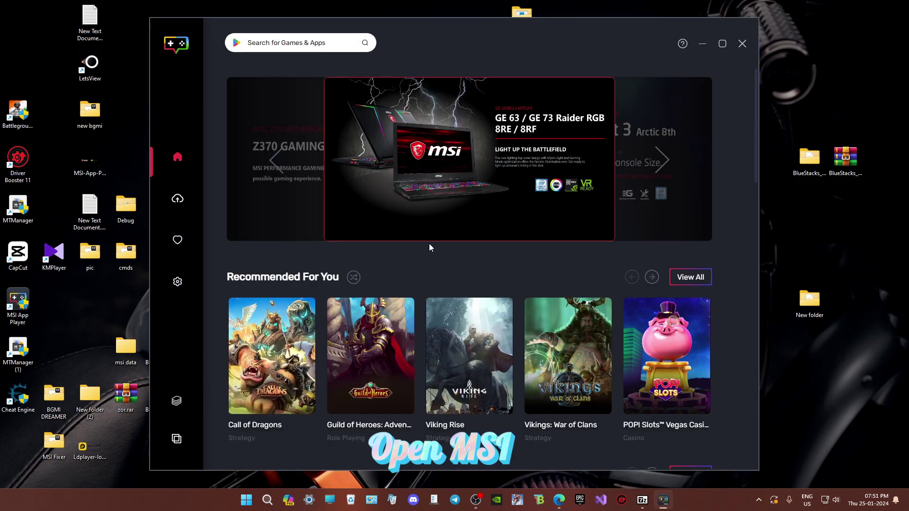
left_click(742, 45)
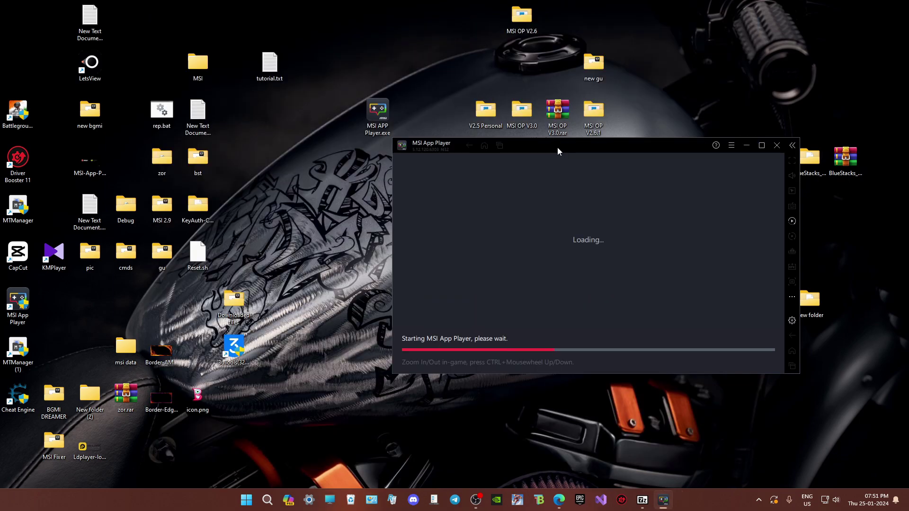
left_click_drag(558, 146, 445, 149)
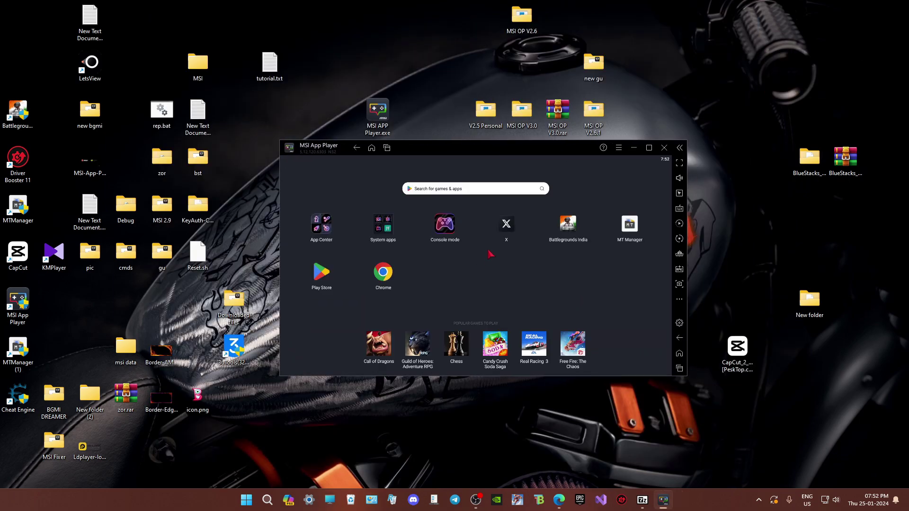
Step: Open the X app's log-in and the Play Store sign-in page, and return to the player's home screen
left_click(507, 233)
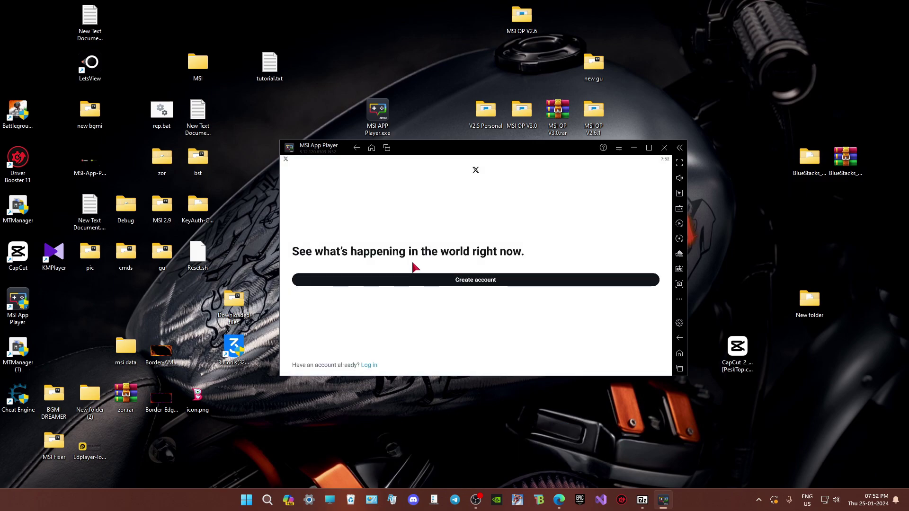
left_click(369, 365)
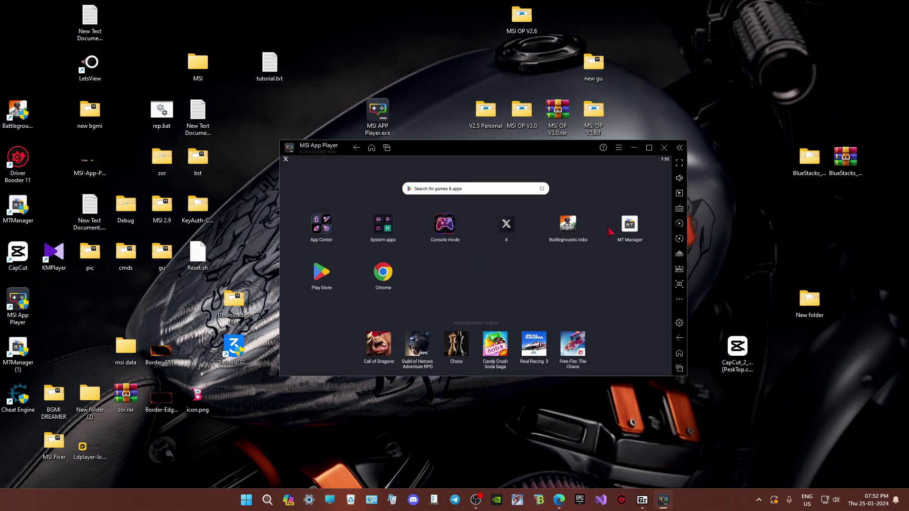
left_click(321, 273)
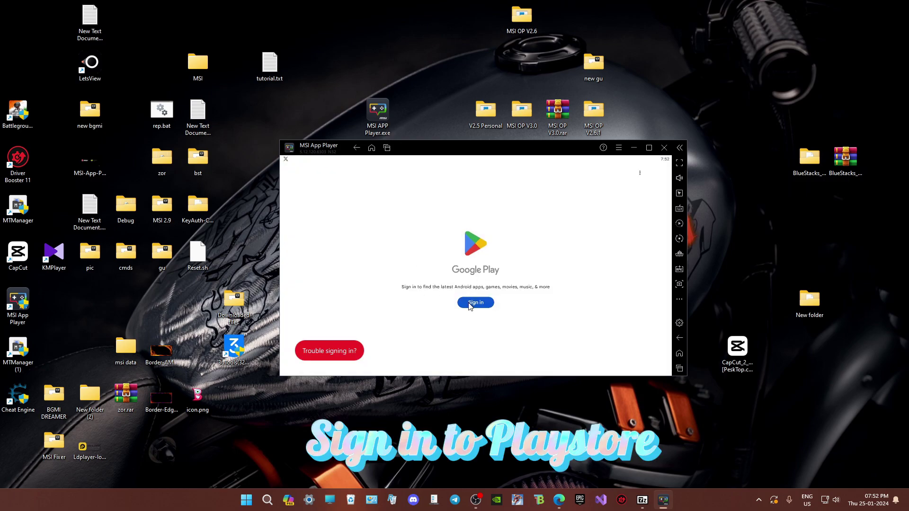
left_click(680, 368)
left_click(635, 368)
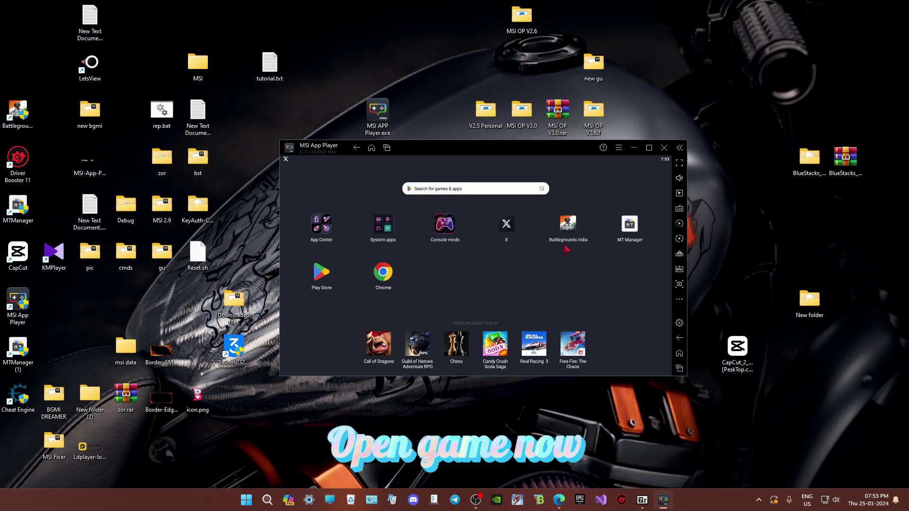
Step: Download the HD Resource Pack in Battlegrounds India and restart the game
left_click(568, 229)
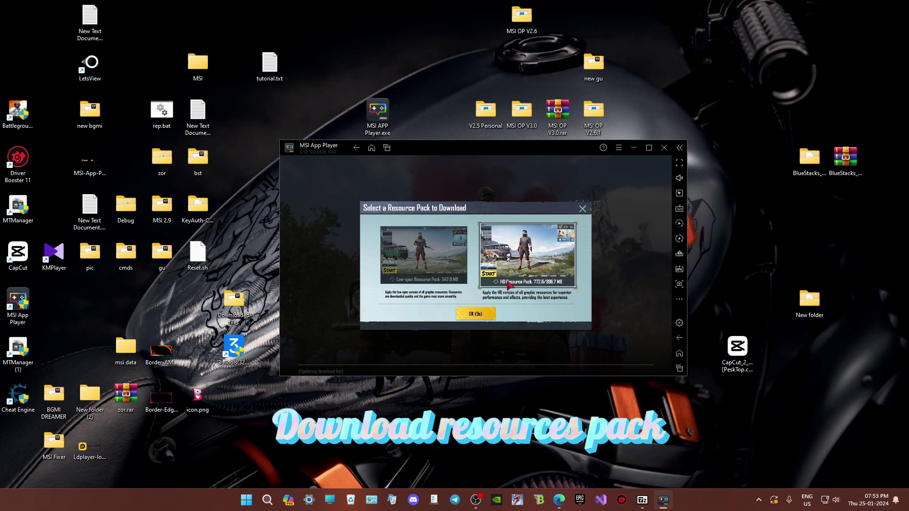
left_click(487, 317)
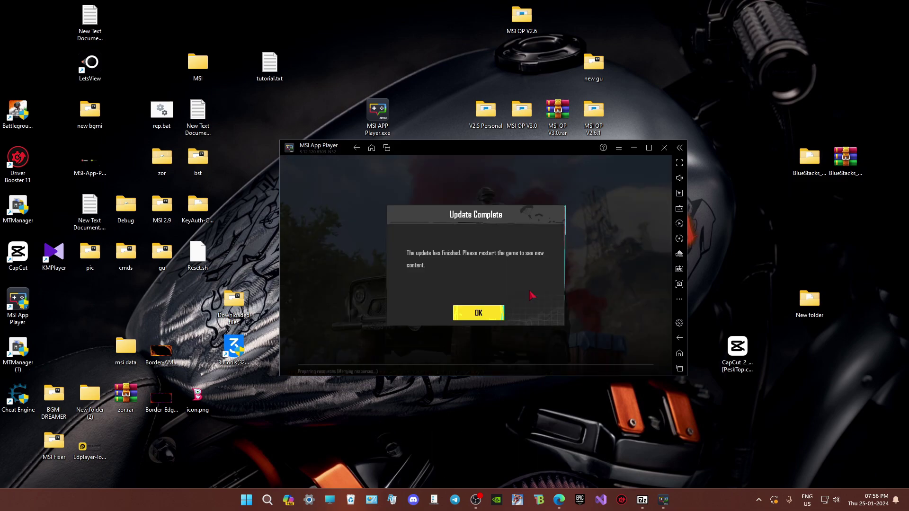
left_click(680, 368)
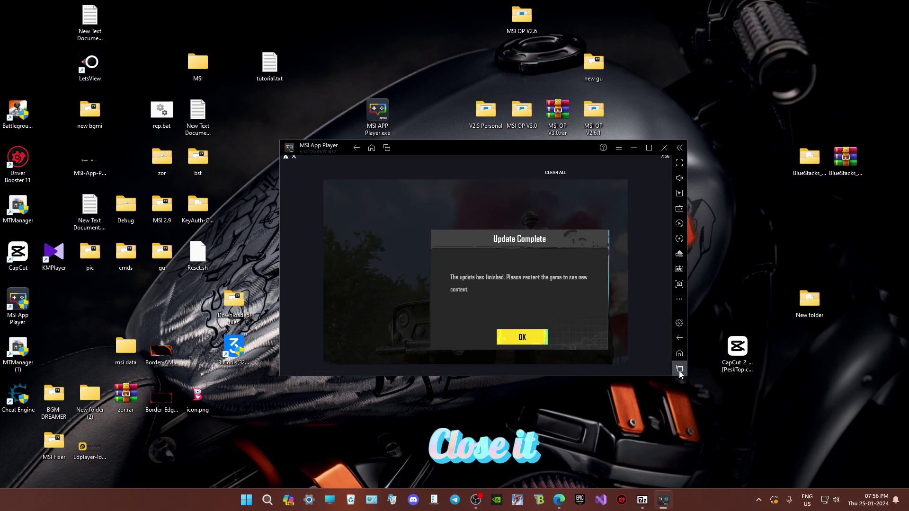
left_click_drag(536, 334, 540, 267)
left_click(568, 225)
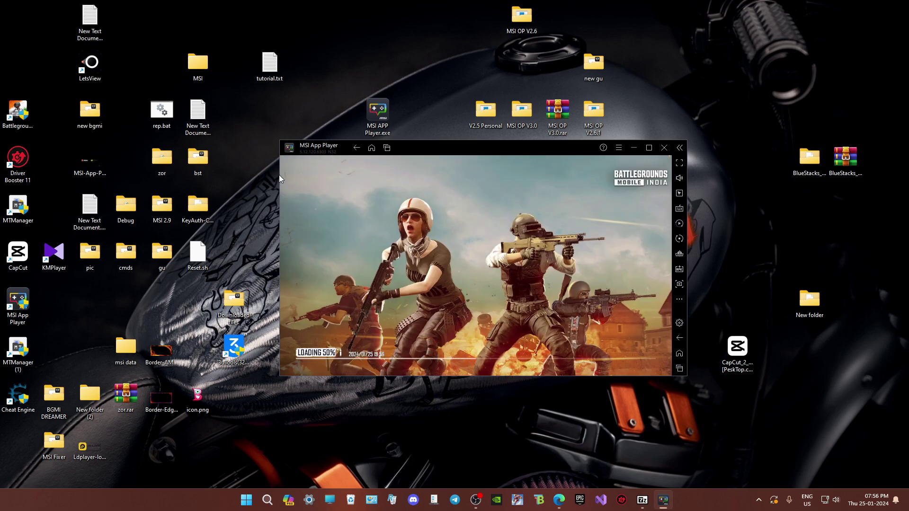
Step: Enlarge the MSI App Player window and reposition it on the desktop while the game loads
left_click_drag(280, 174, 147, 174)
left_click_drag(315, 147, 349, 119)
key("Escape")
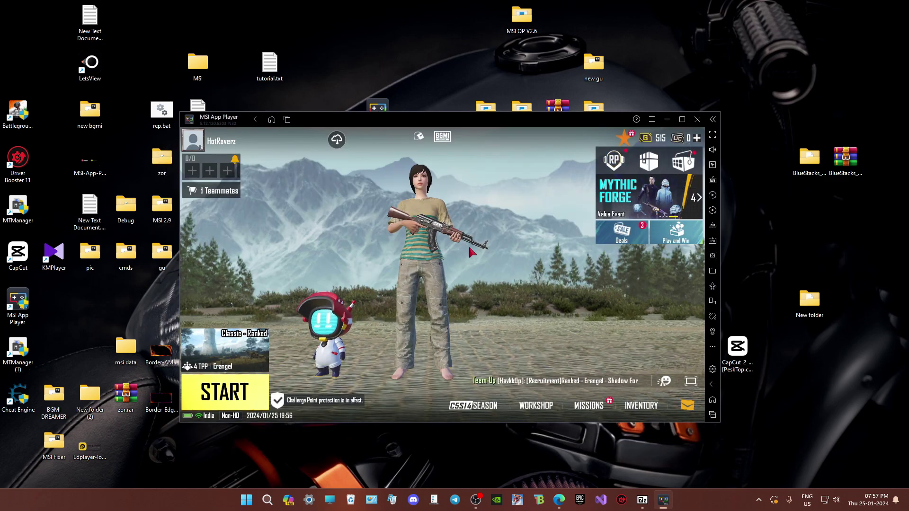
Step: Open the game's settings from the lobby and display the Basic Controls options
left_click(687, 405)
left_click(691, 138)
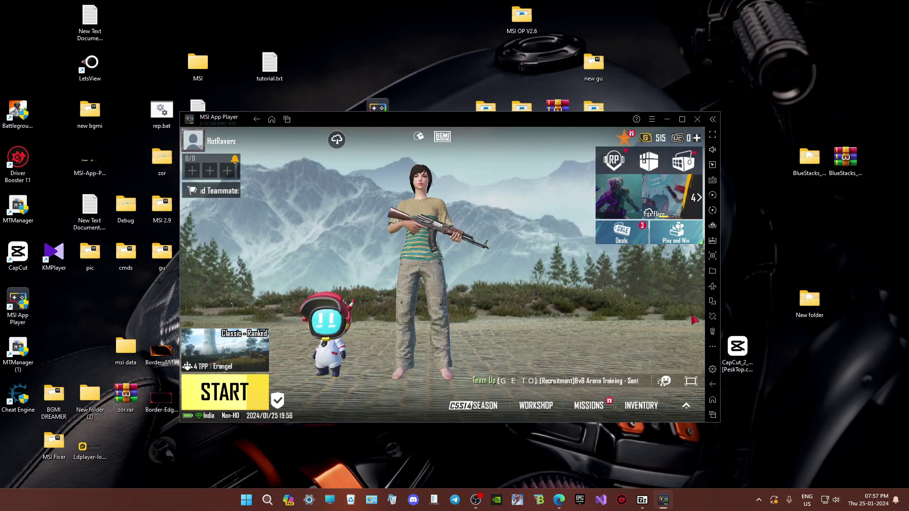
left_click(689, 143)
left_click(665, 178)
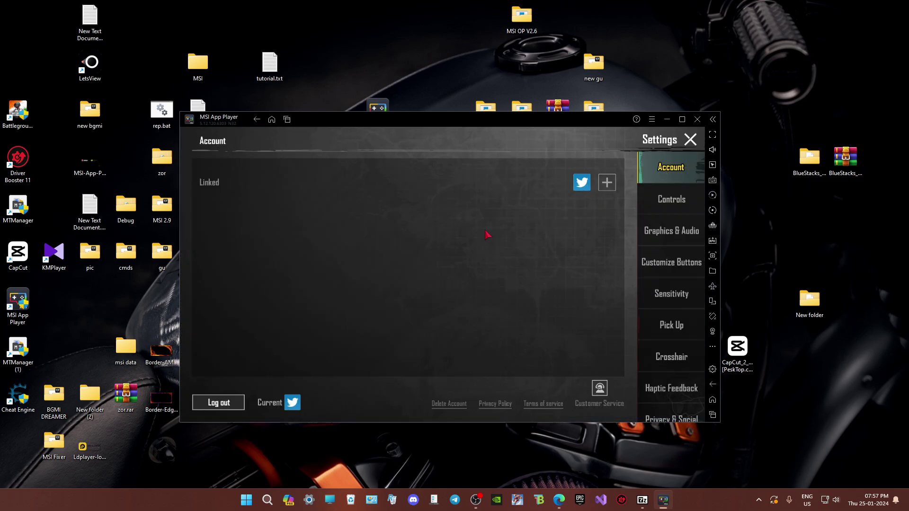
left_click(672, 201)
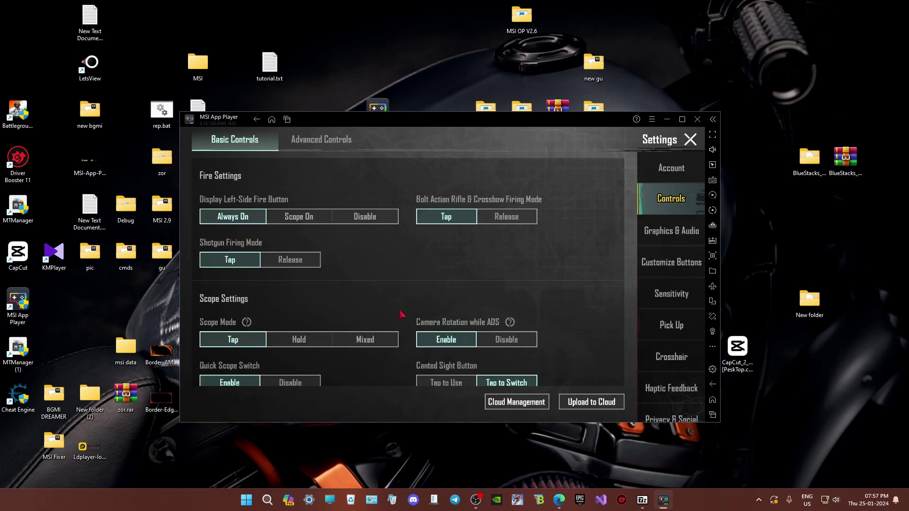
Step: Review the game's basic and advanced control options, the combat graphics and frame rate settings, and the hit and damage effect colours
scroll(407, 303, "down", 5)
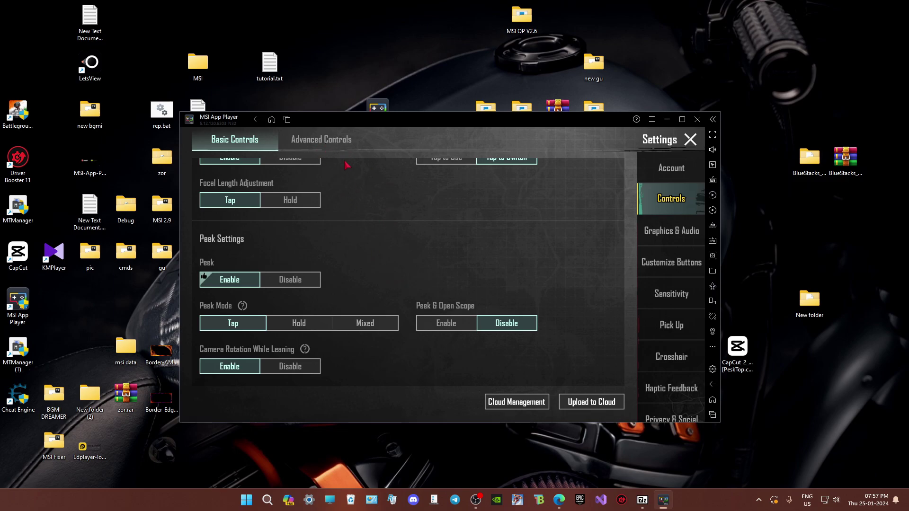
left_click(334, 146)
scroll(371, 239, "down", 10)
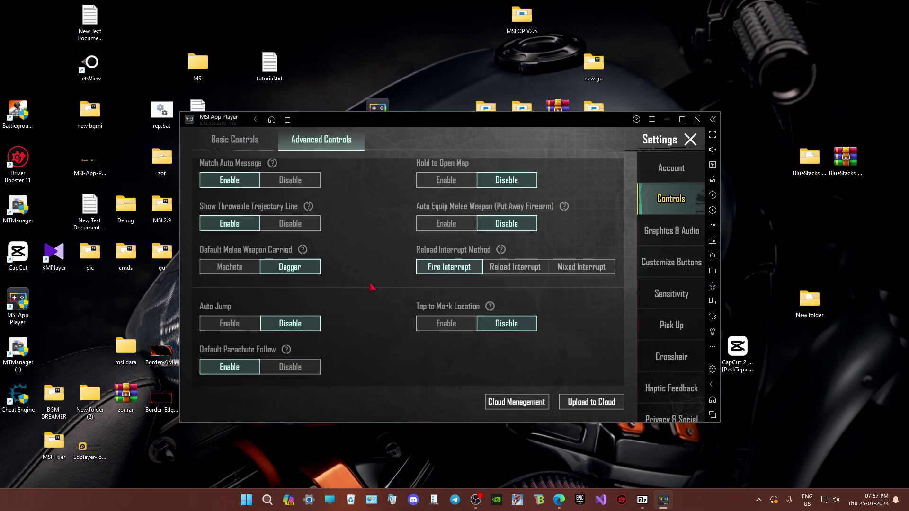
left_click(669, 232)
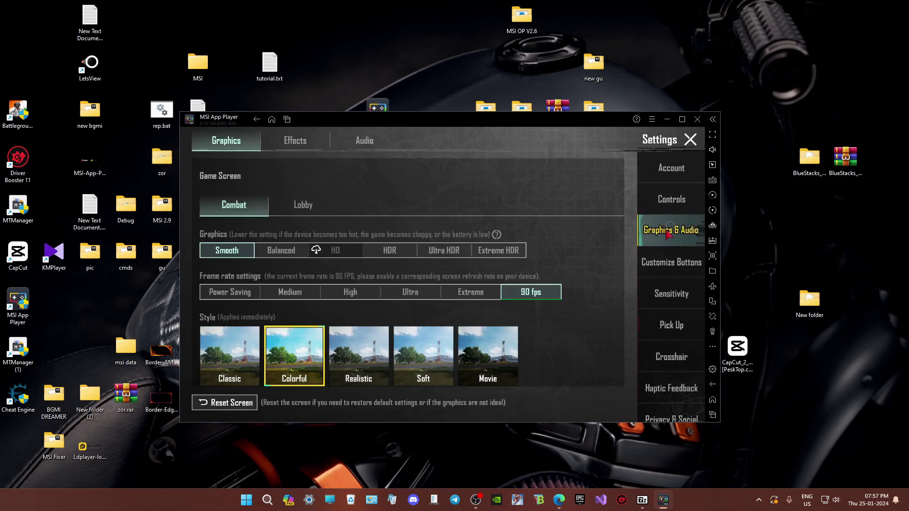
scroll(407, 284, "down", 5)
left_click(296, 142)
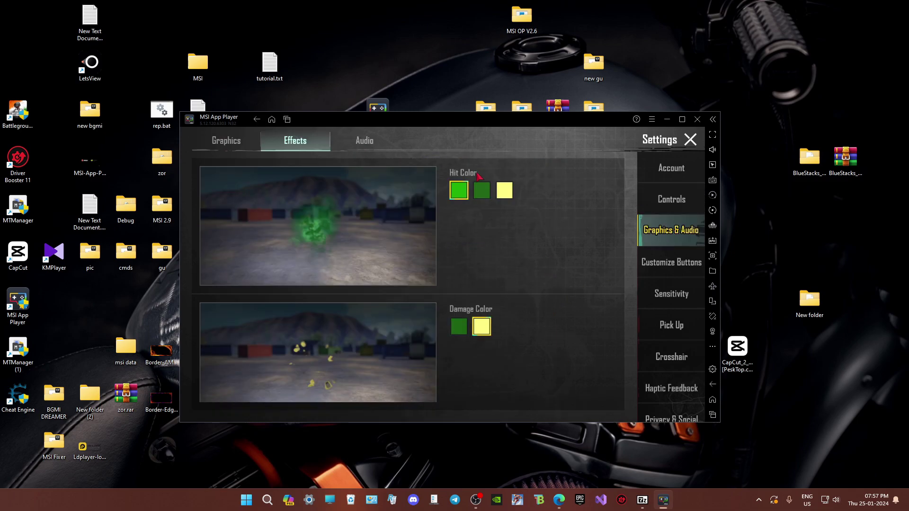
Step: Look through the Classic Mode TPP button layout, the Sensitivity and the Pick Up settings, and return to the game lobby
left_click(681, 258)
left_click(548, 380)
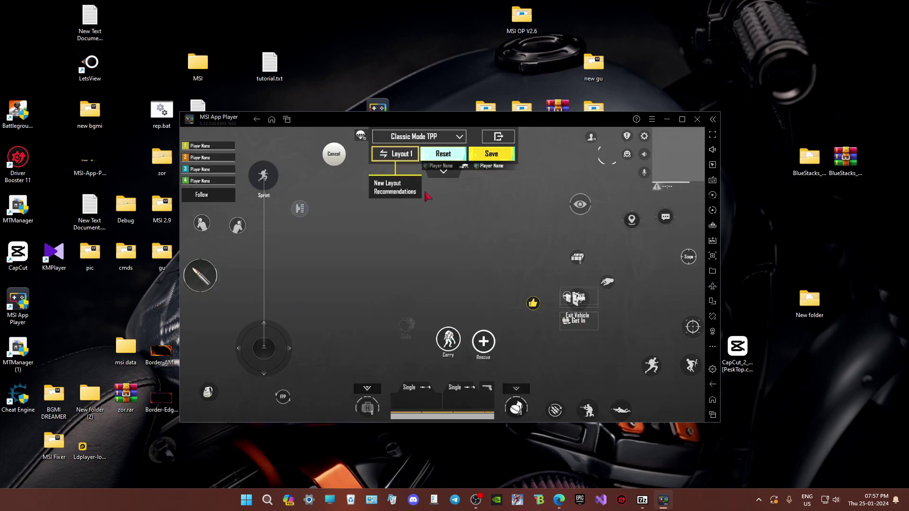
left_click(509, 139)
left_click(665, 307)
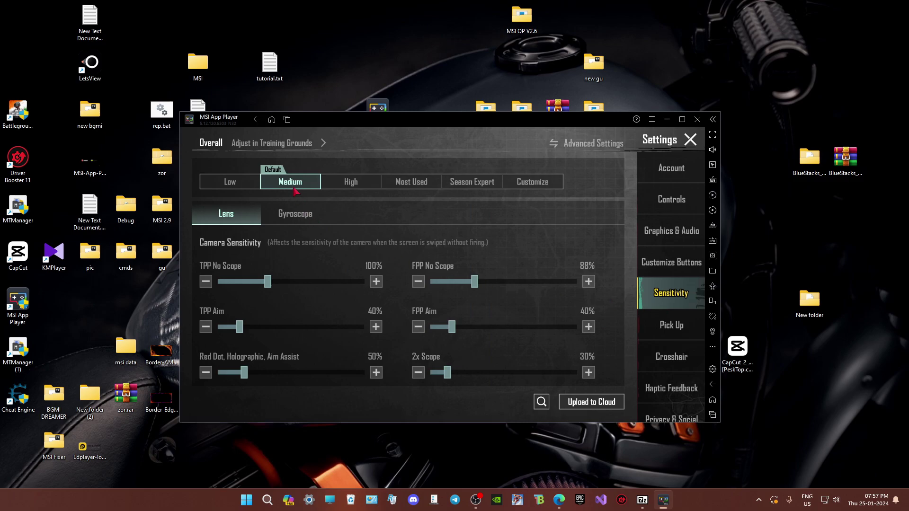
left_click(672, 327)
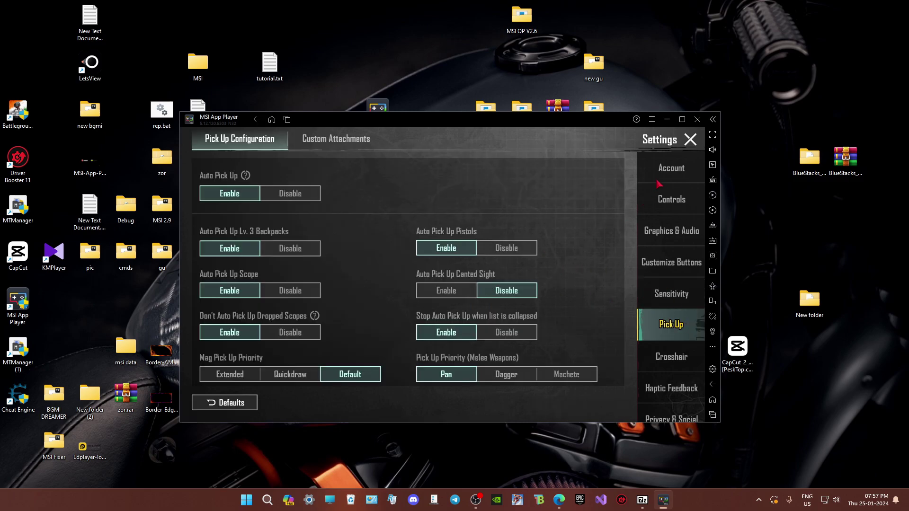
left_click(687, 145)
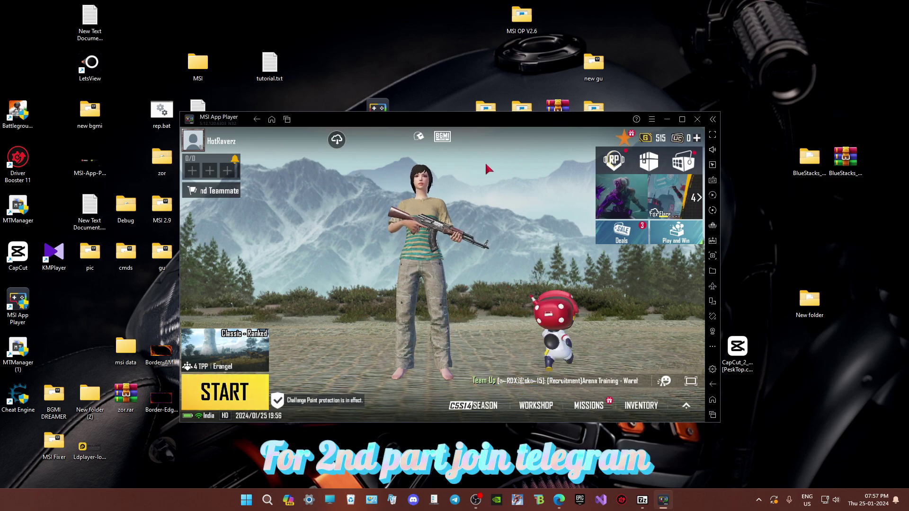
Step: Close Battlegrounds India from the player's recent apps and relaunch it from the home screen
left_click_drag(524, 119, 550, 115)
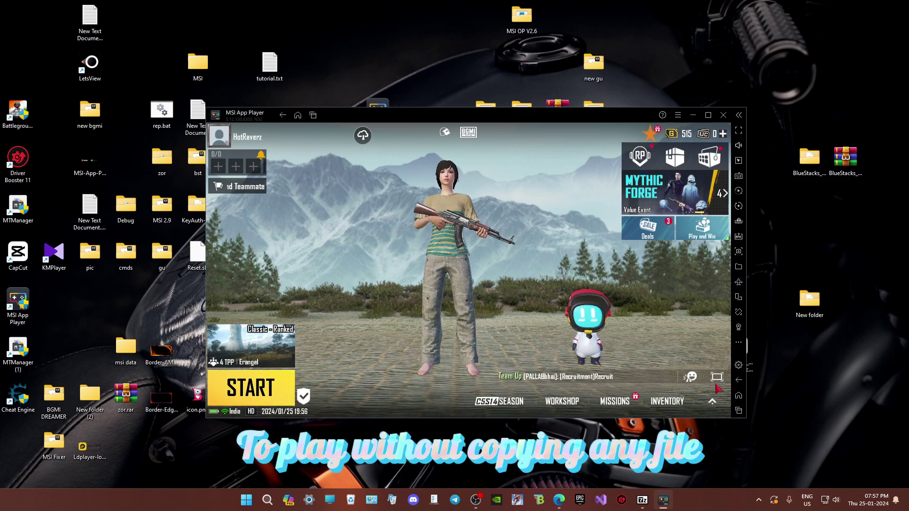
left_click(739, 410)
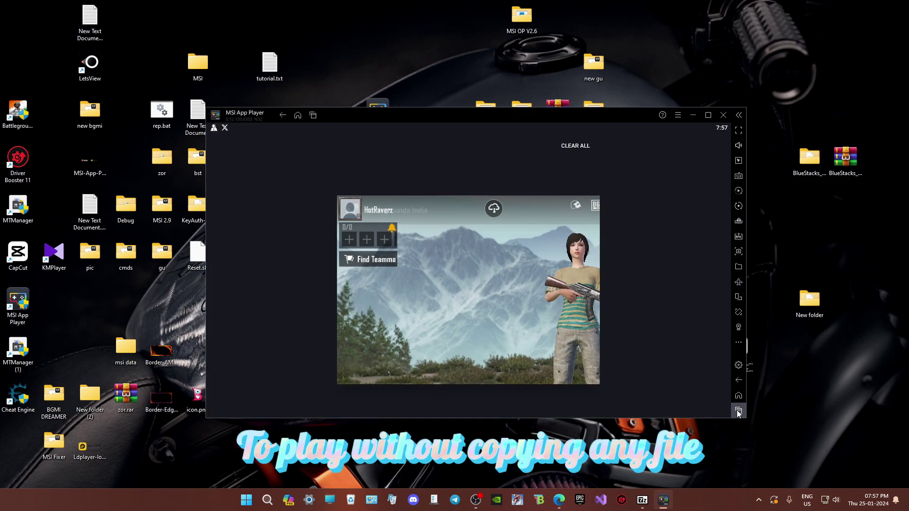
left_click_drag(548, 353, 416, 320)
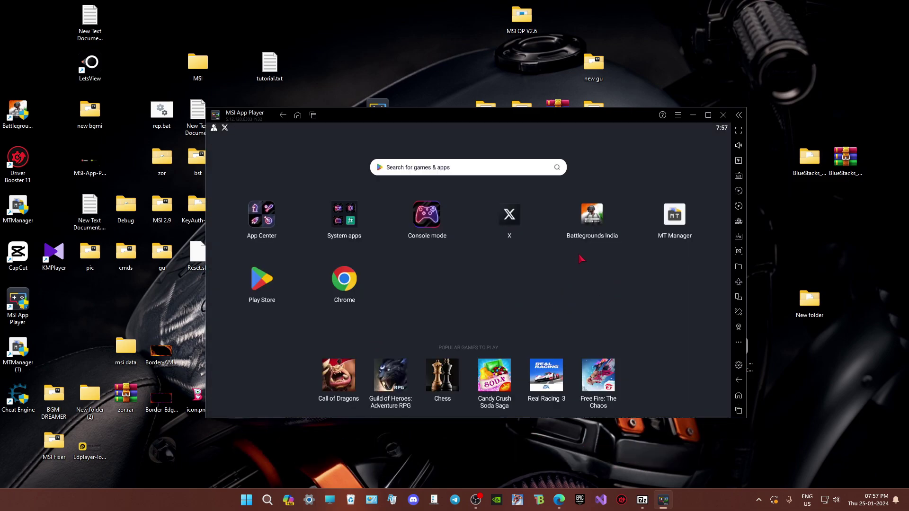
left_click(599, 220)
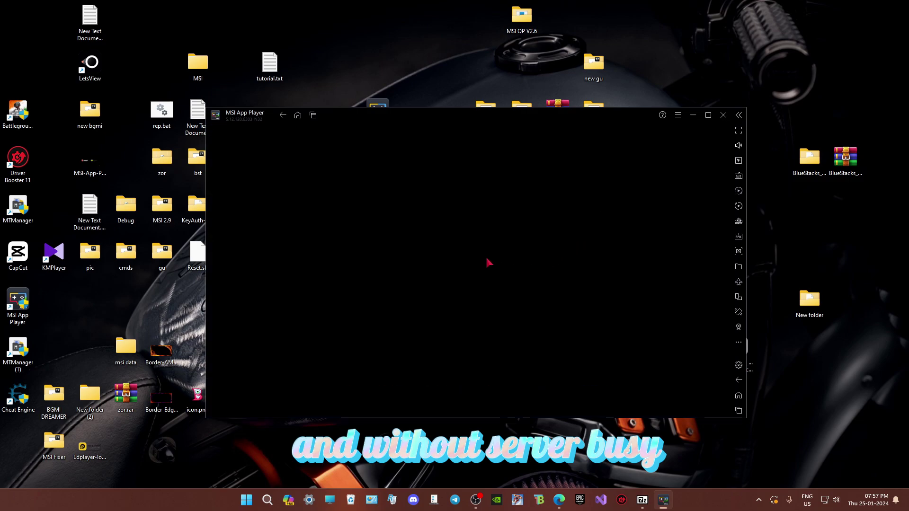